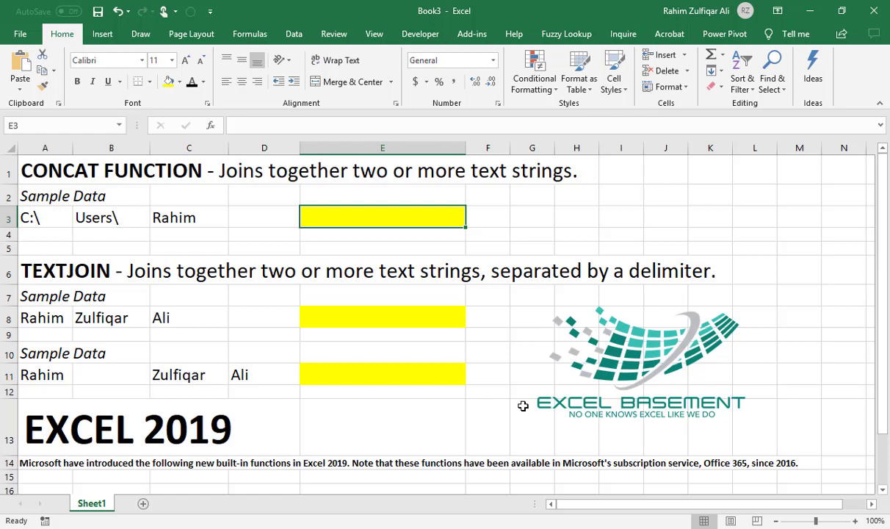
Step: Check the empty result cells E8 and E3, then select the blank cell H3 for a trial formula
left_click(443, 313)
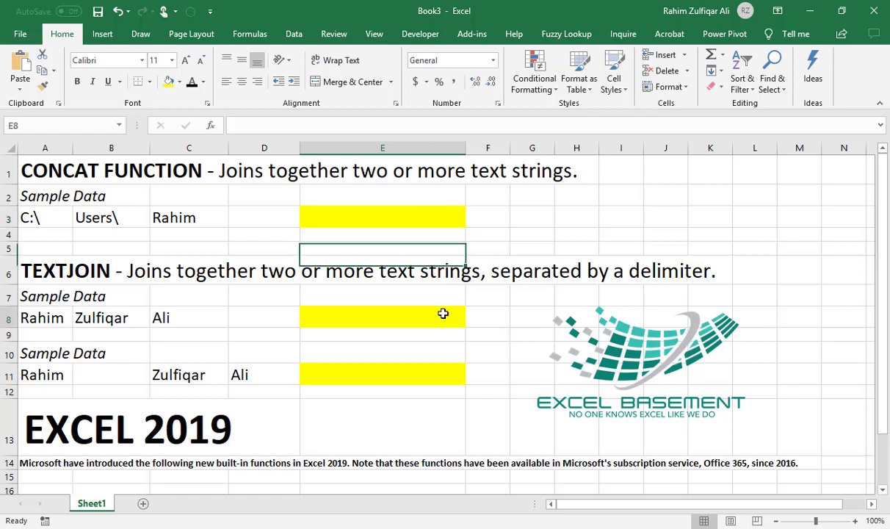
left_click(415, 218)
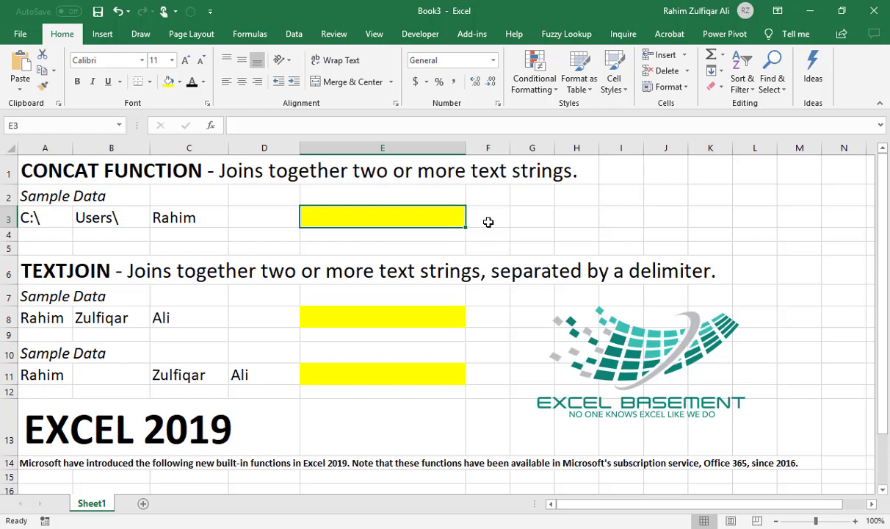
left_click(580, 222)
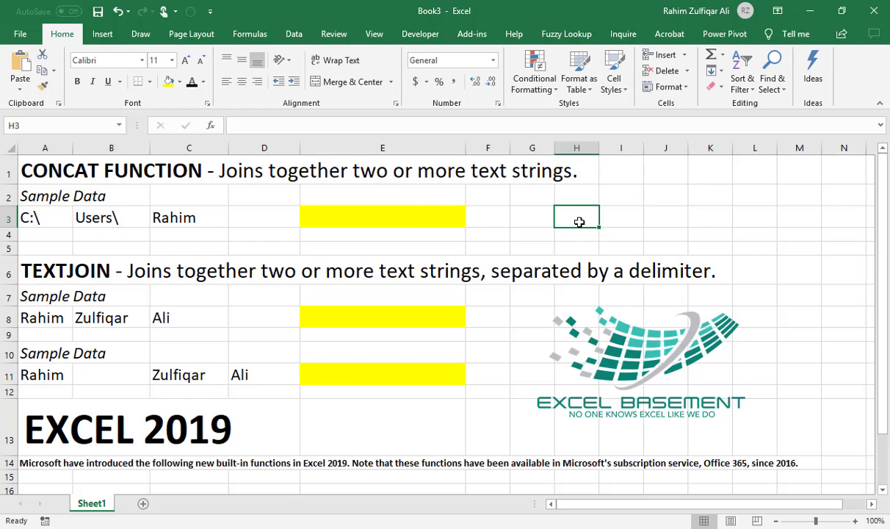
Step: Start and cancel a trial =CONCATENATE entry in H3 twice, leaving H3 empty and returning to E3
type("=con")
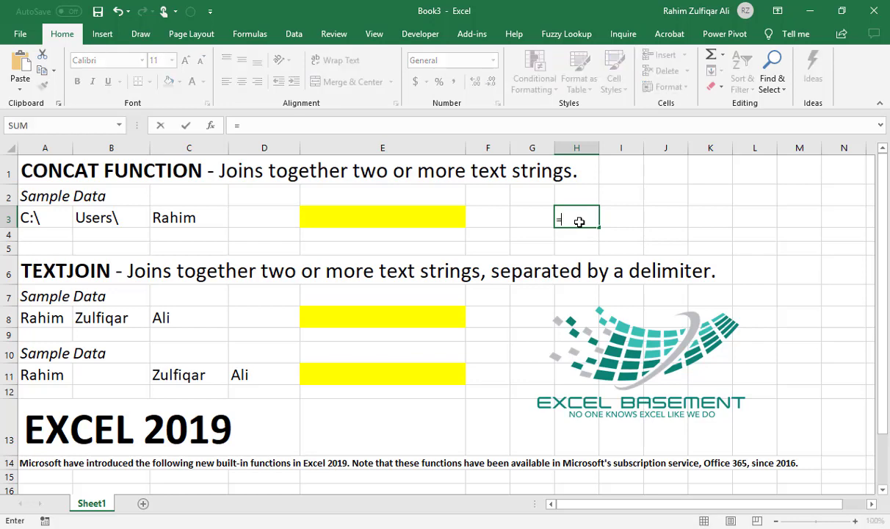
key("Down")
key("Down")
key("Down")
key("Down")
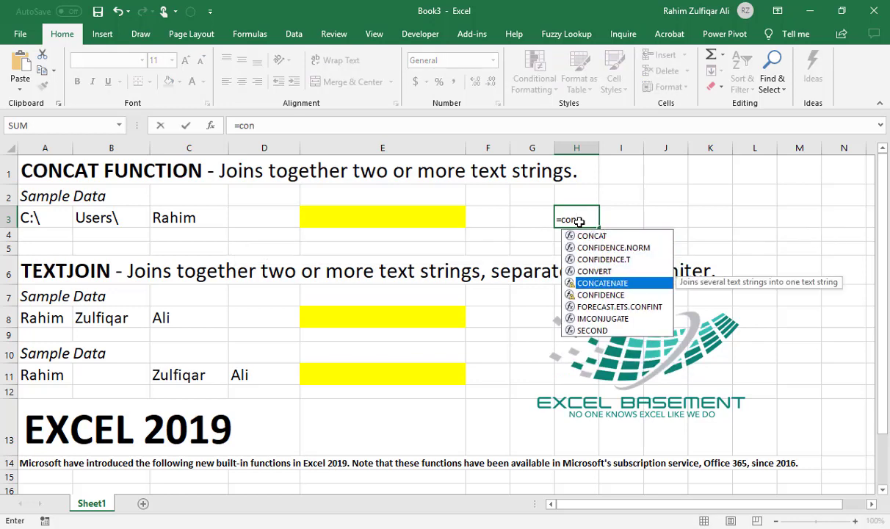
key("Tab")
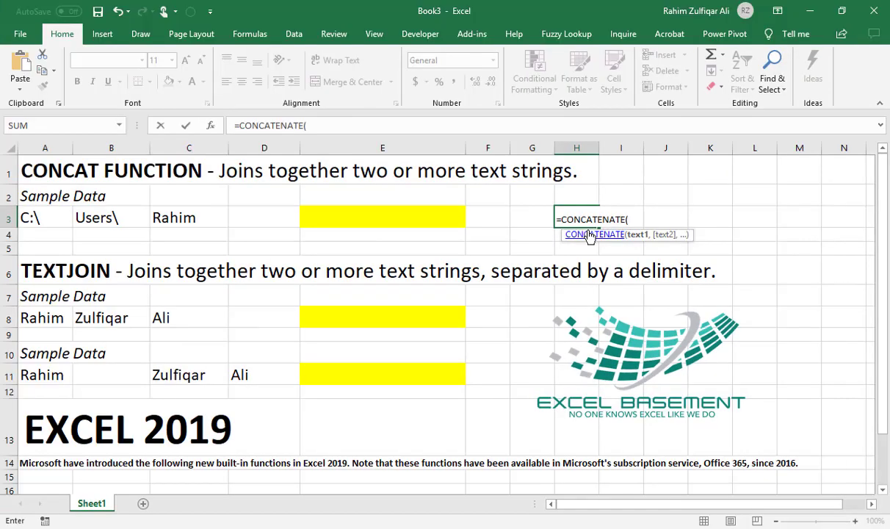
key("Escape")
type("=con")
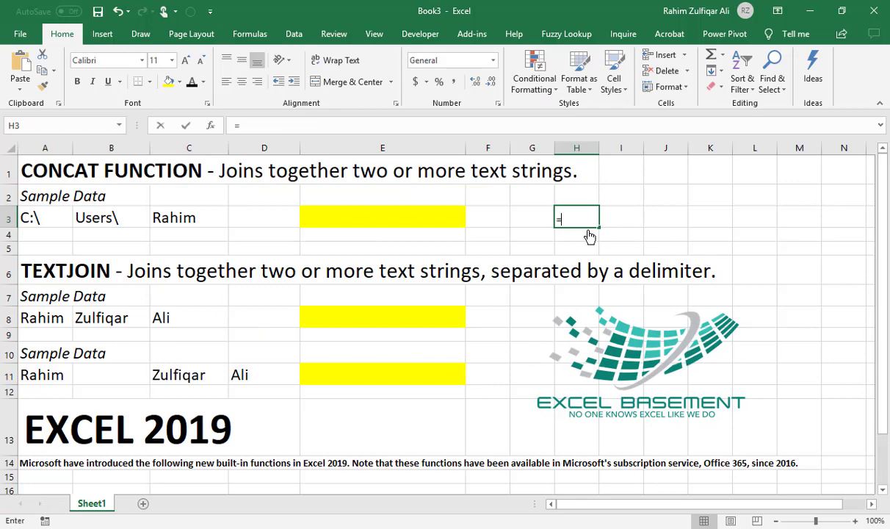
key("Down")
key("Down")
key("Down")
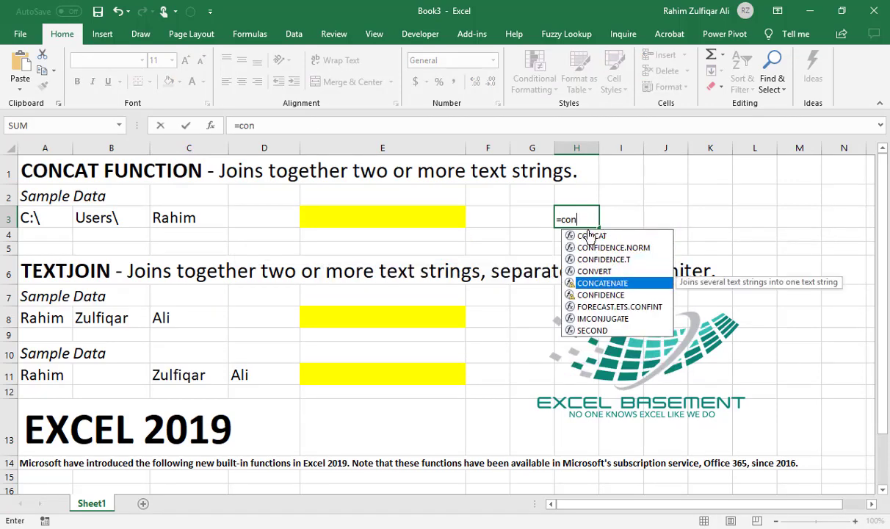
key("Tab")
key("Escape")
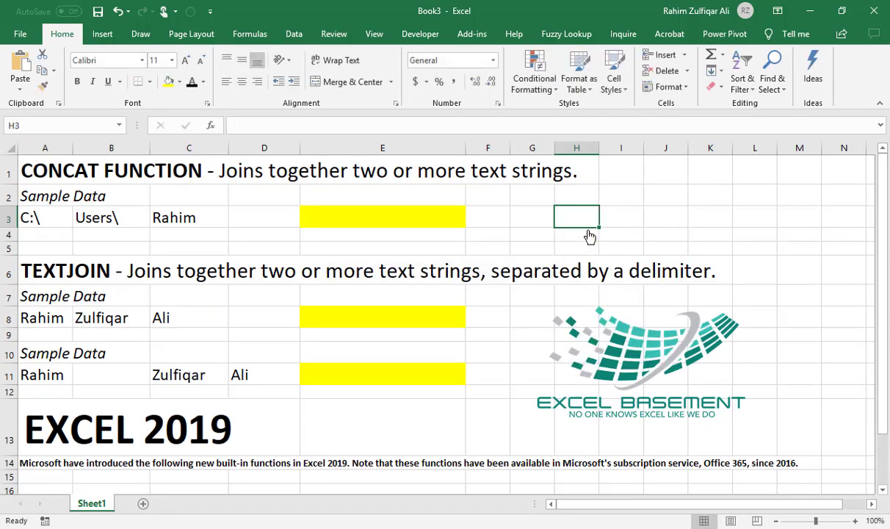
key("Left")
key("Left")
key("Left")
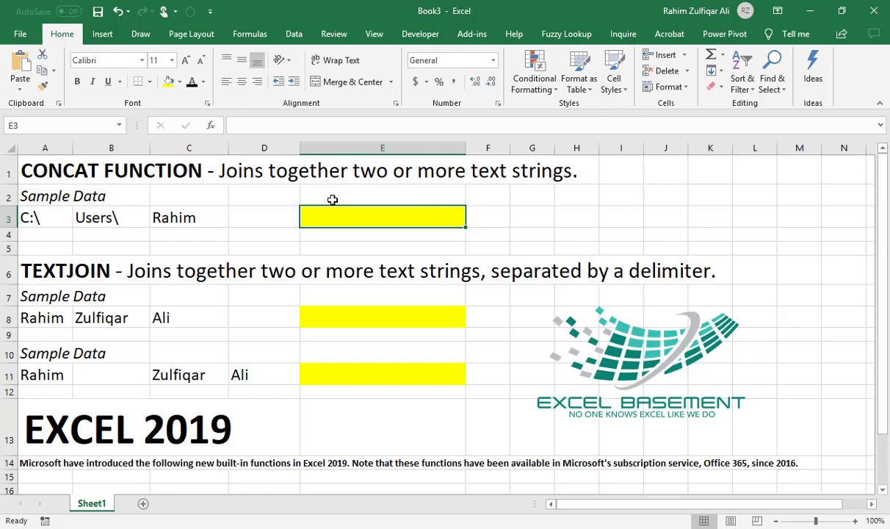
Step: Inspect the sample cells A3:C3 holding C:\, Users\ and Rahim
left_click(66, 214)
left_click(95, 222)
left_click(173, 231)
left_click(167, 217)
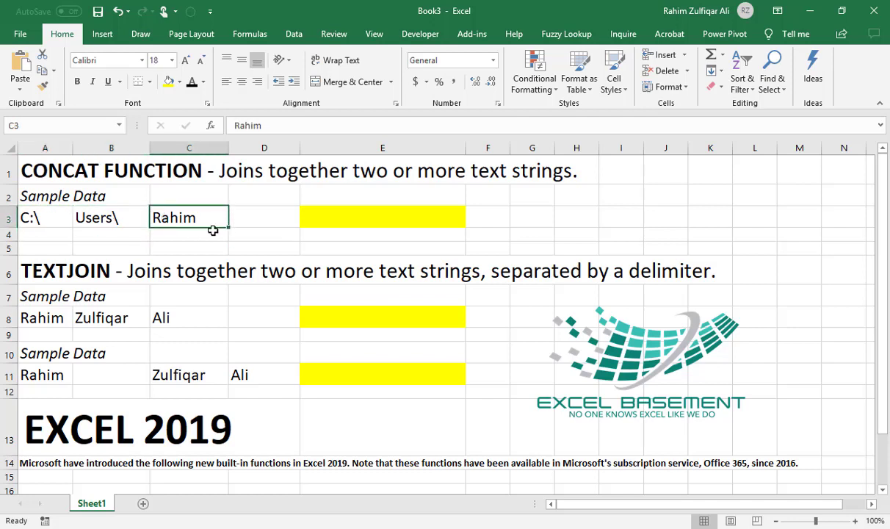
left_click_drag(58, 215, 237, 220)
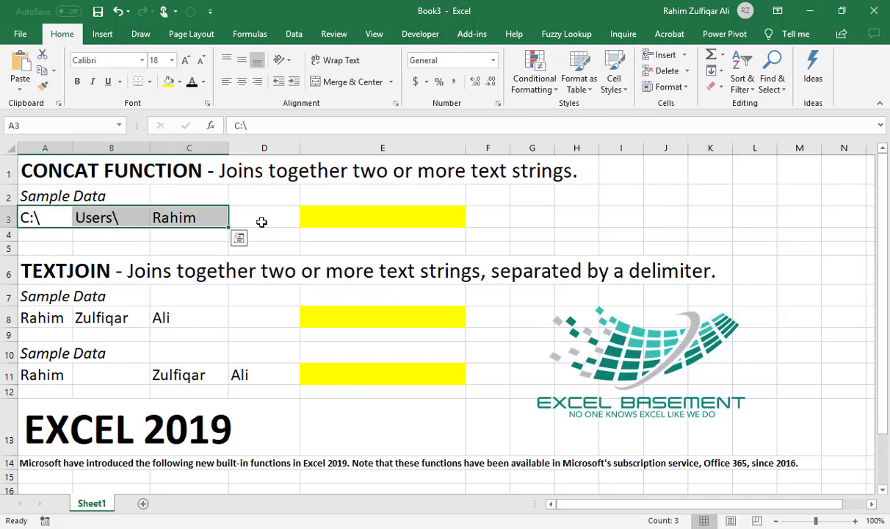
Step: Enter =CONCAT(A3:C3) in E3 so it displays C:\Users\Rahim
left_click(304, 218)
type("=conc")
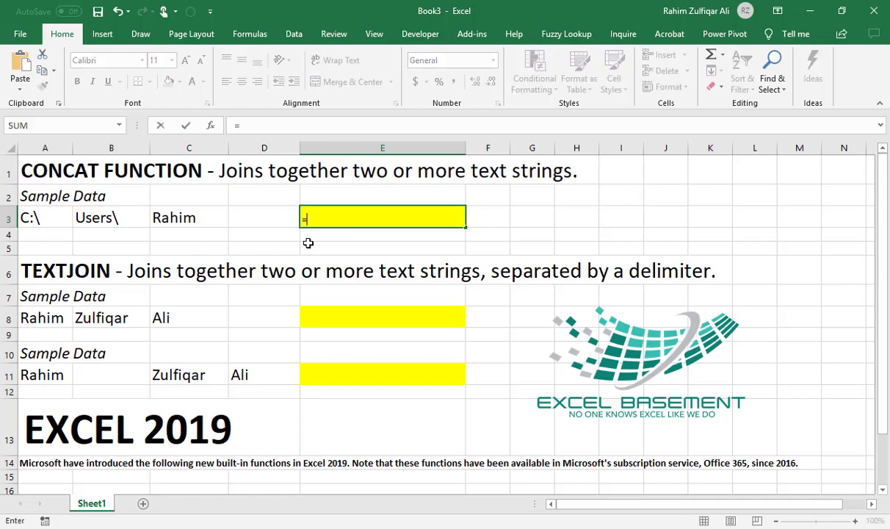
key("Tab")
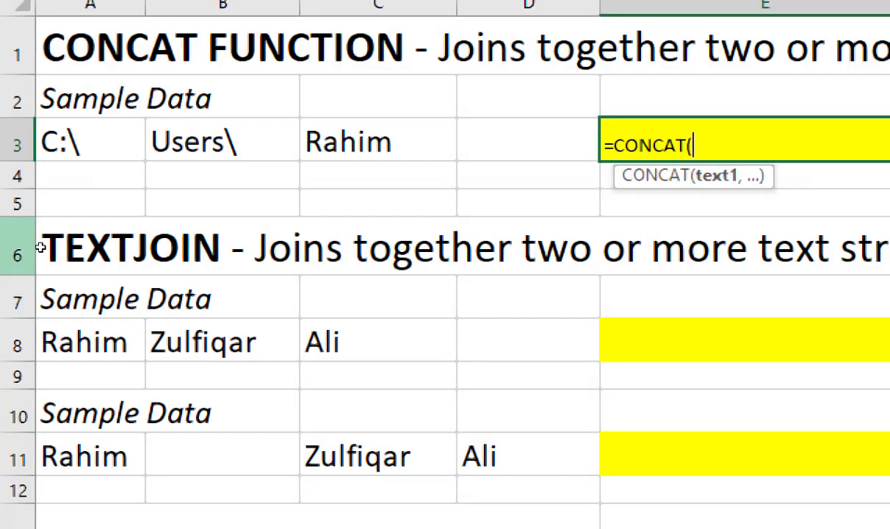
left_click_drag(81, 141, 412, 142)
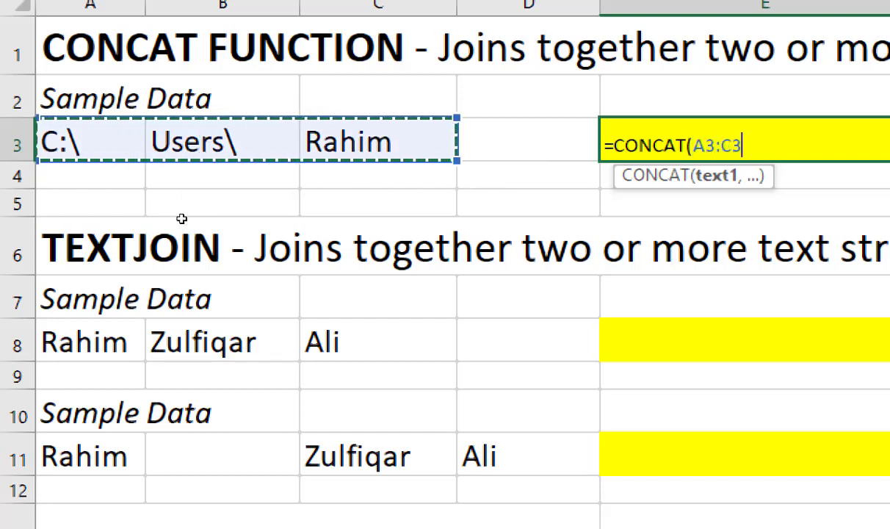
type(")")
key("Return")
key("Up")
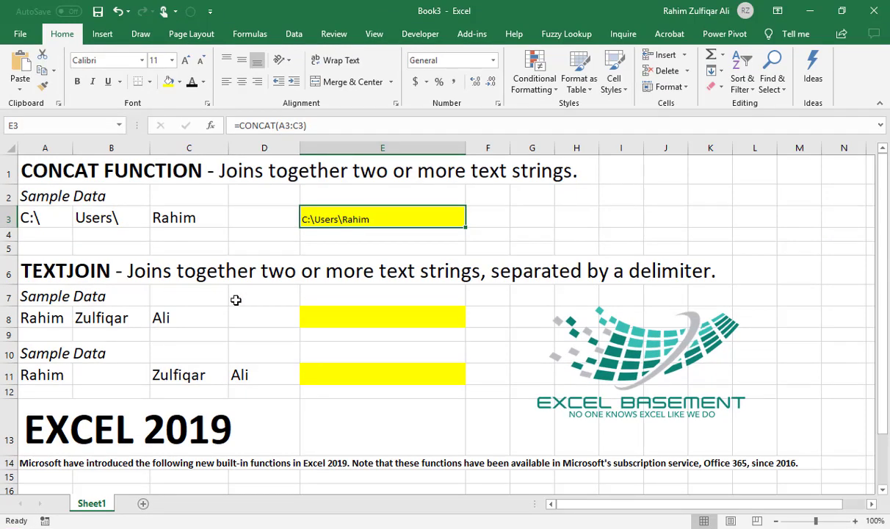
Step: Enter =TEXTJOIN(", ",TRUE,A8:C8) in E8 to show Rahim, Zulfiqar, Ali
left_click(381, 320)
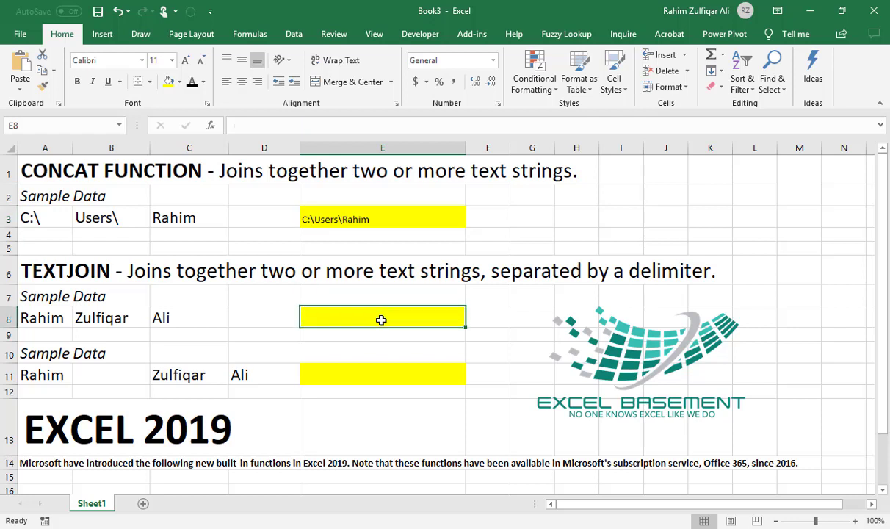
type("=")
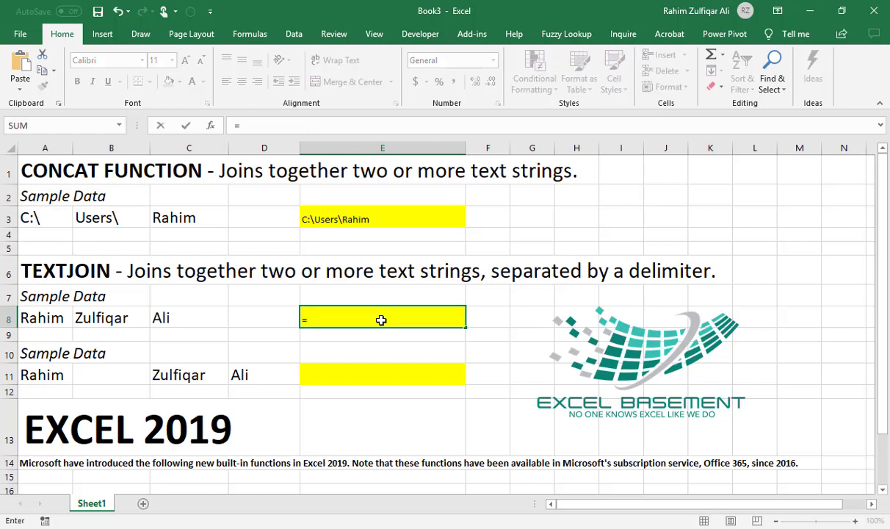
type("tex")
key("Down")
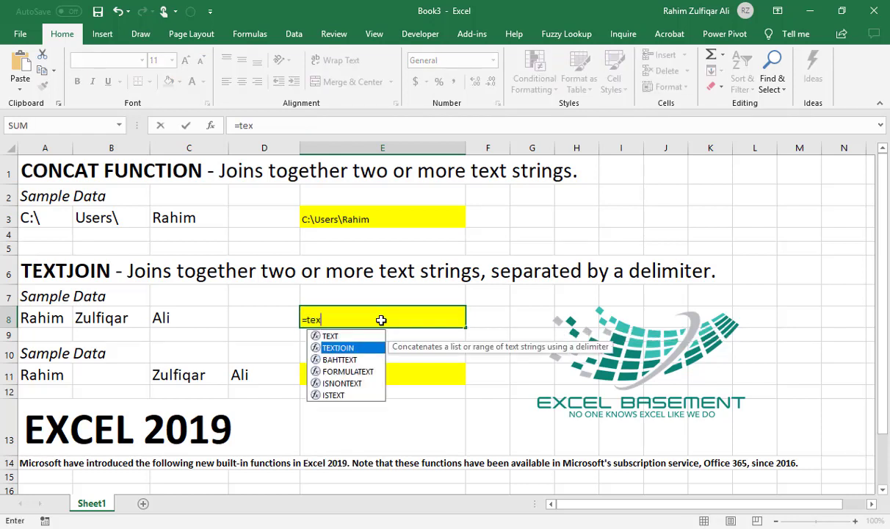
key("Tab")
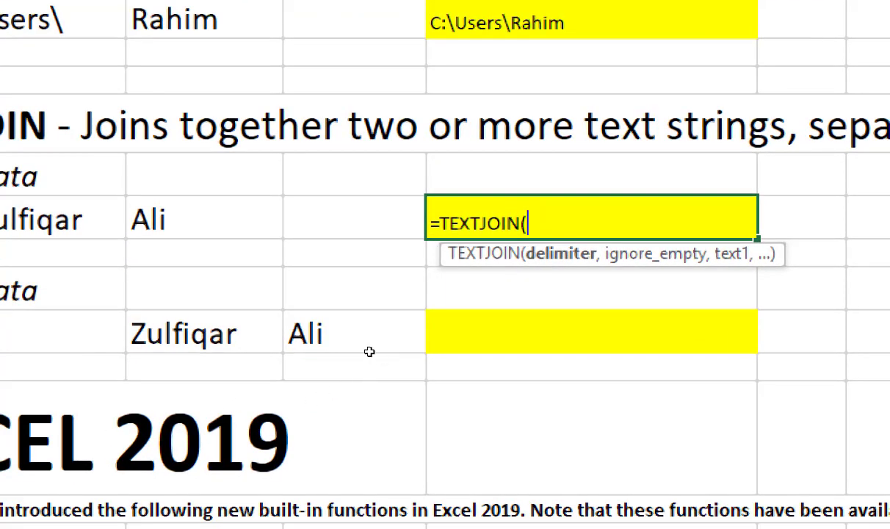
type("\", \",")
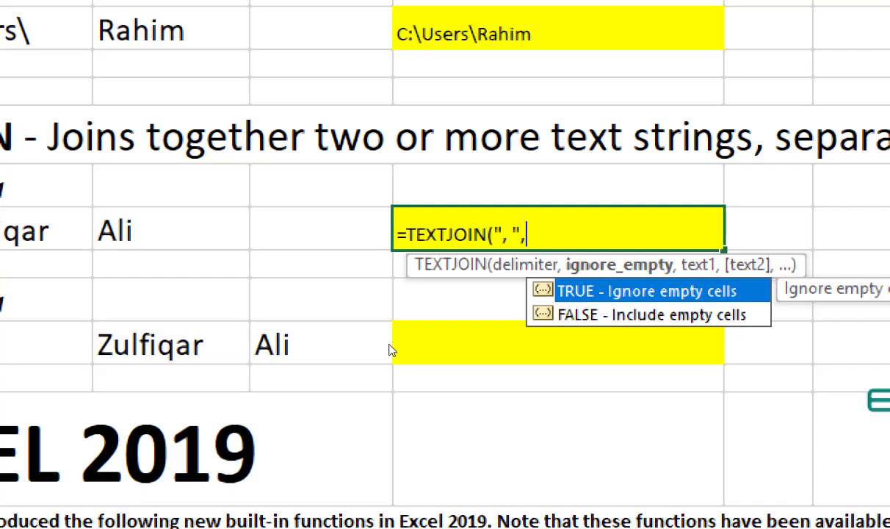
type("true")
key("Tab")
type(",")
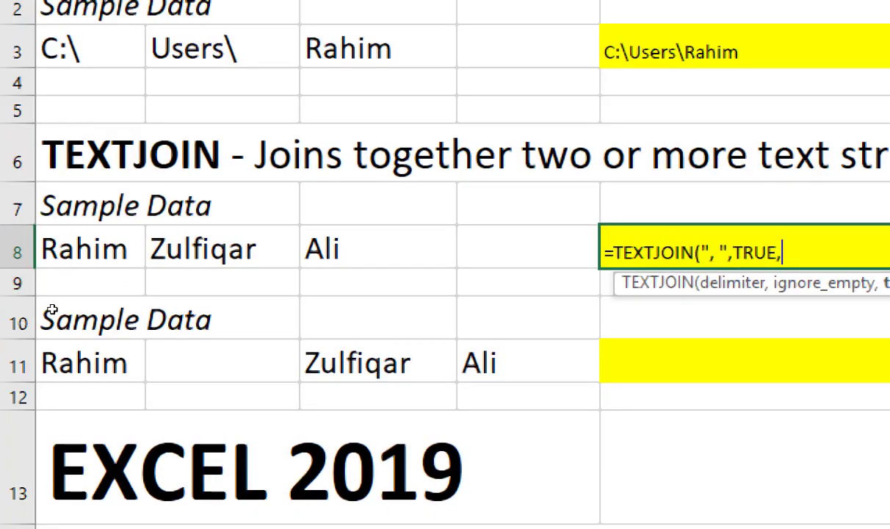
key("Left")
key("Left")
key("Left")
key("Left")
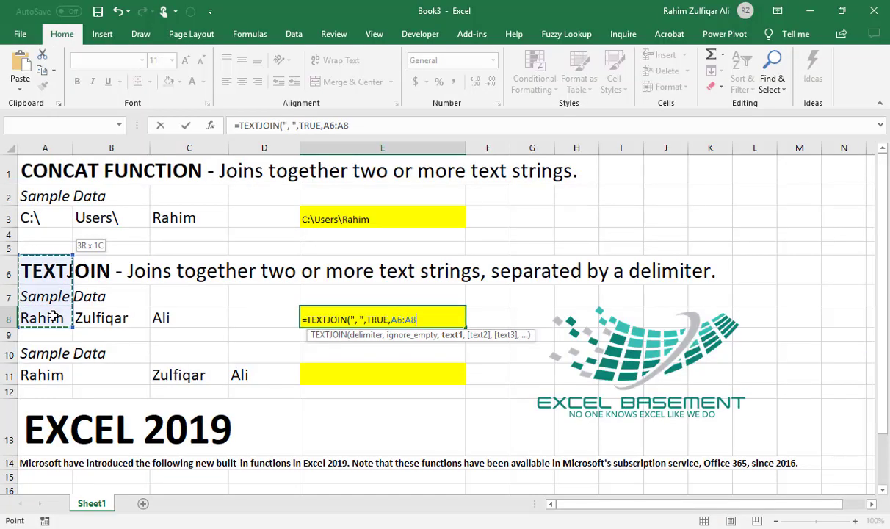
key("shift+Right")
key("shift+Right")
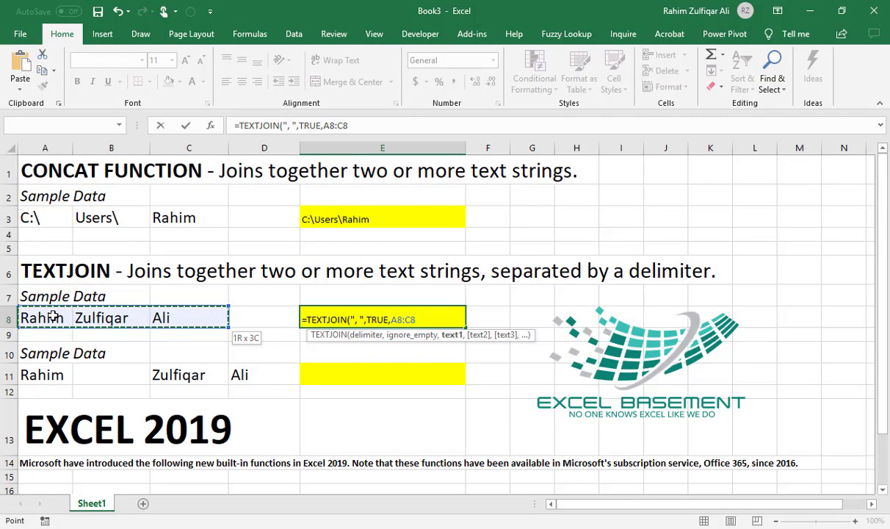
key("Return")
key("Up")
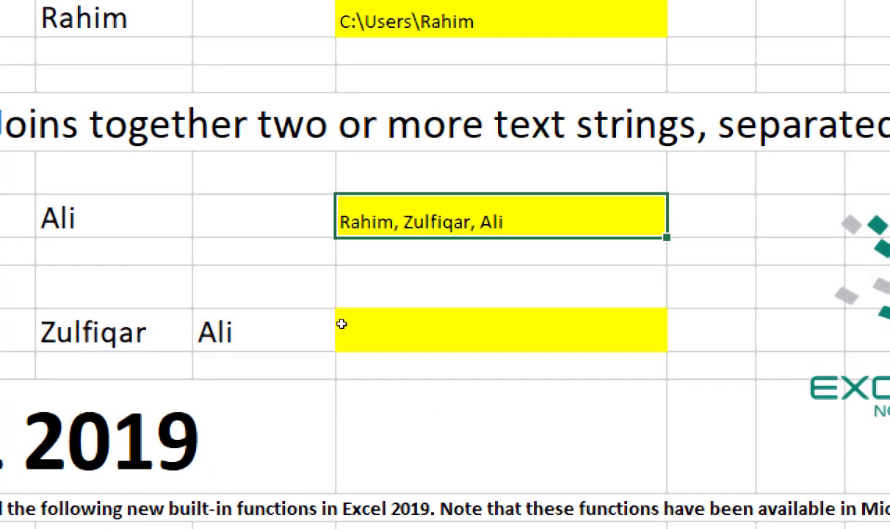
Step: Change E8's TEXTJOIN delimiter from ", " to a single space so it reads Rahim Zulfiqar Ali
key("F2")
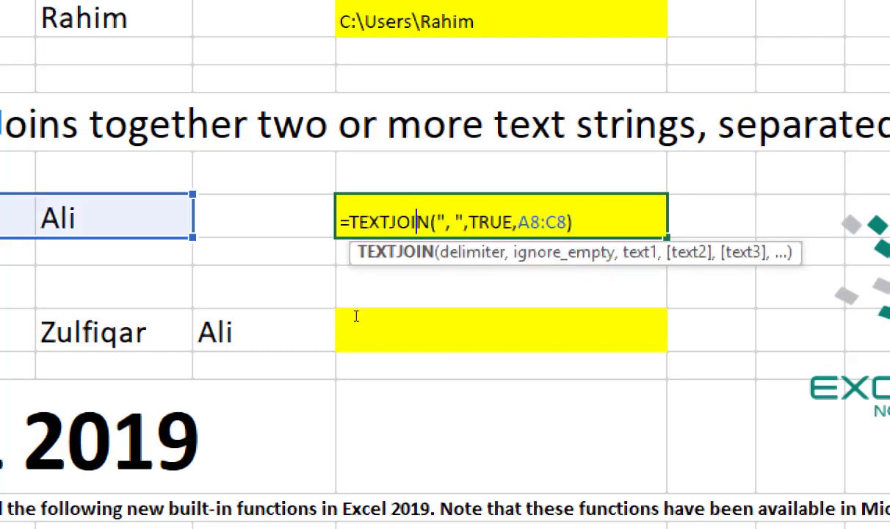
key("Right")
key("Right")
key("Right")
key("Delete")
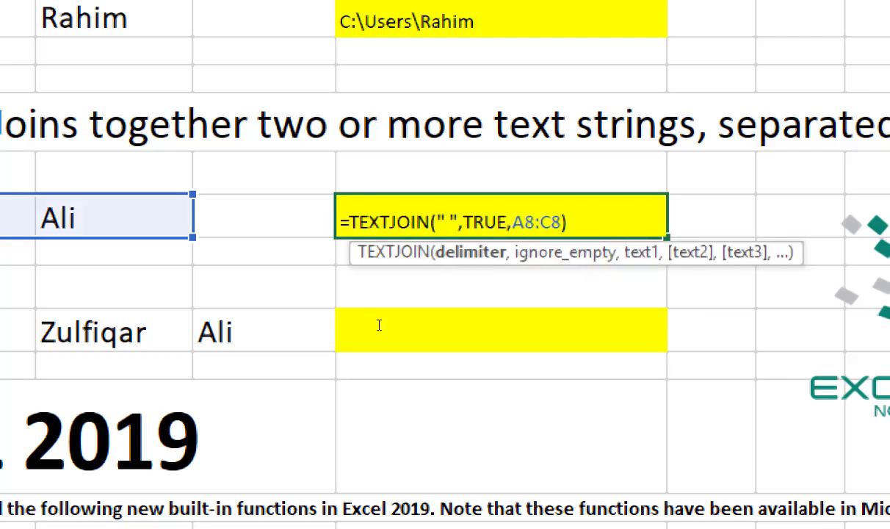
key("Return")
key("Up")
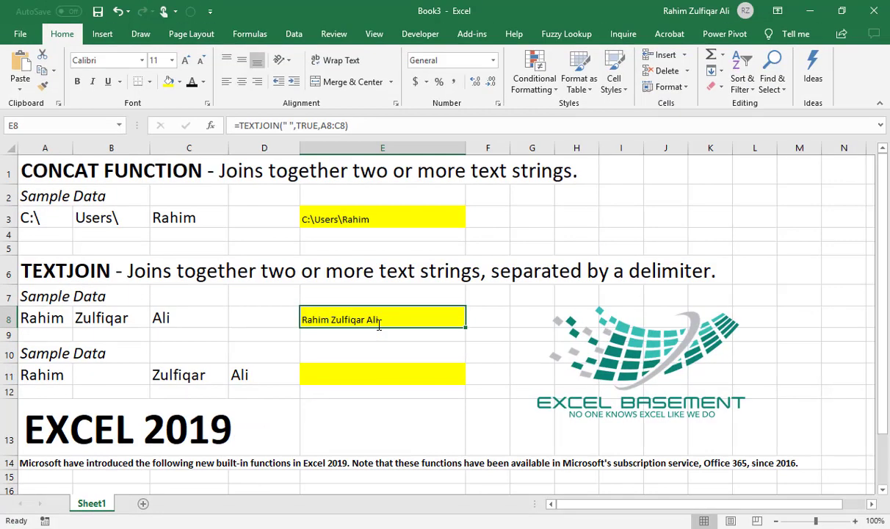
Step: Select the second set of sample names in row 11, A11:D11
key("Down")
key("Down")
key("Down")
key("Left")
key("Left")
key("Left")
key("Left")
key("shift+Right")
key("shift+Right")
key("shift+Right")
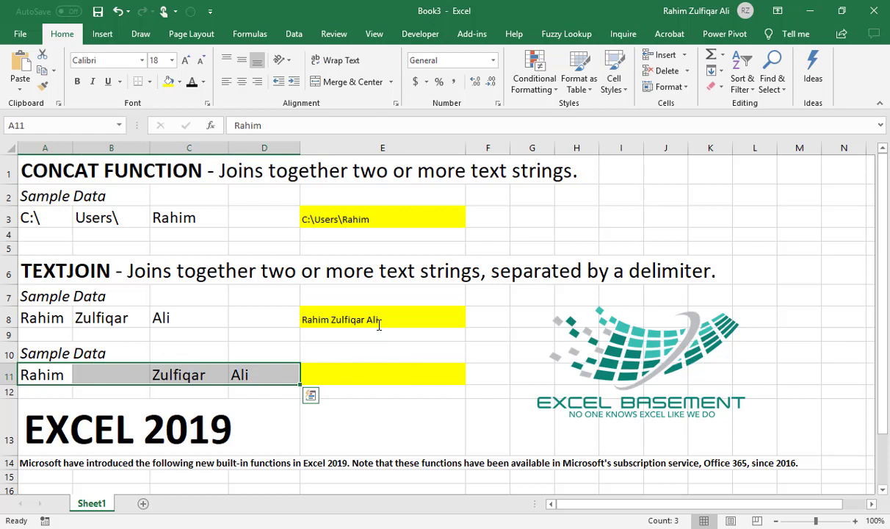
Step: Enter =TEXTJOIN(" ",TRUE,A11:D11) in E11 to show Rahim Zulfiqar Ali
left_click(373, 381)
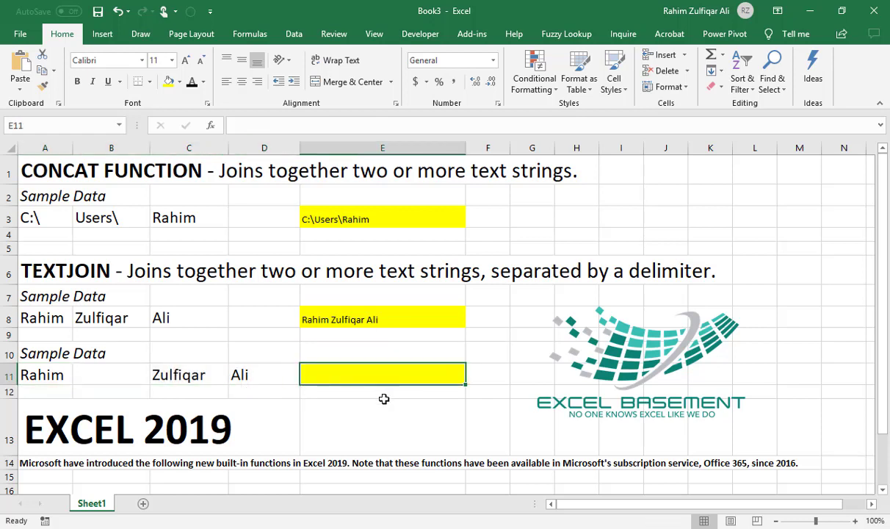
type("=text")
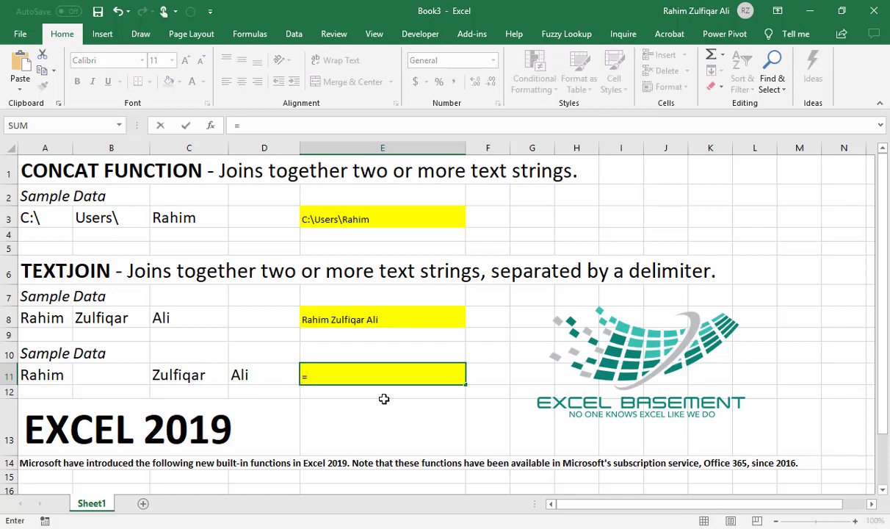
key("Down")
key("Tab")
key("Left")
key("Right")
key("BackSpace")
key("BackSpace")
key("BackSpace")
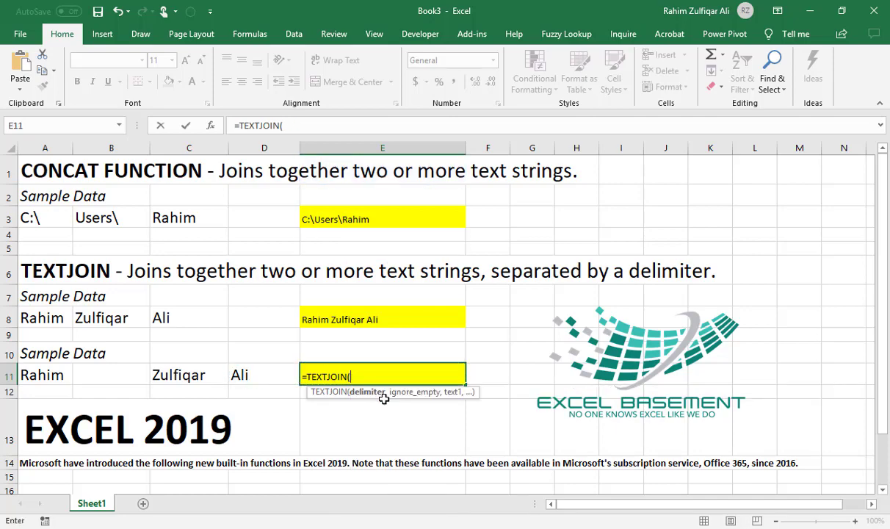
type("\" \",")
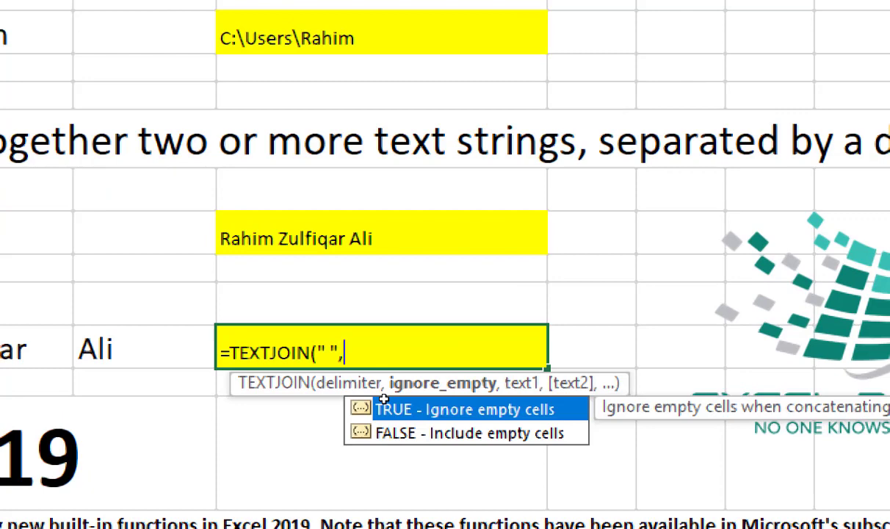
type("true,")
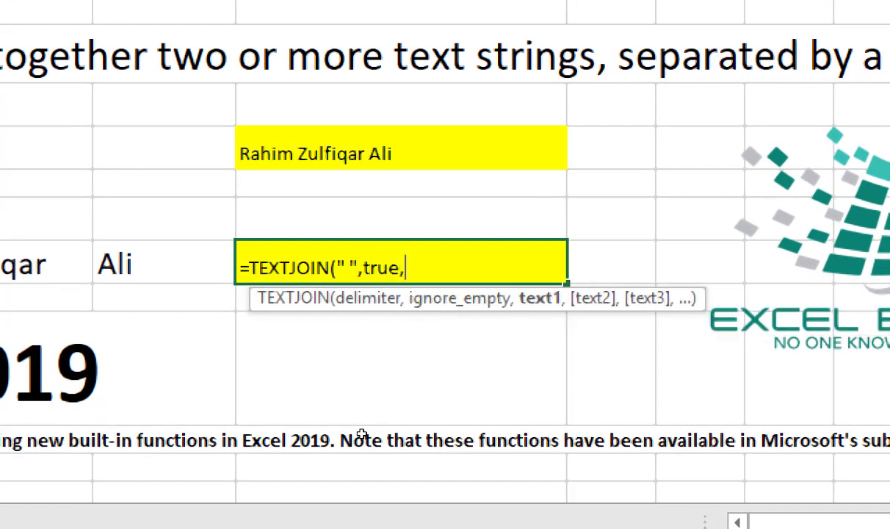
type("A11")
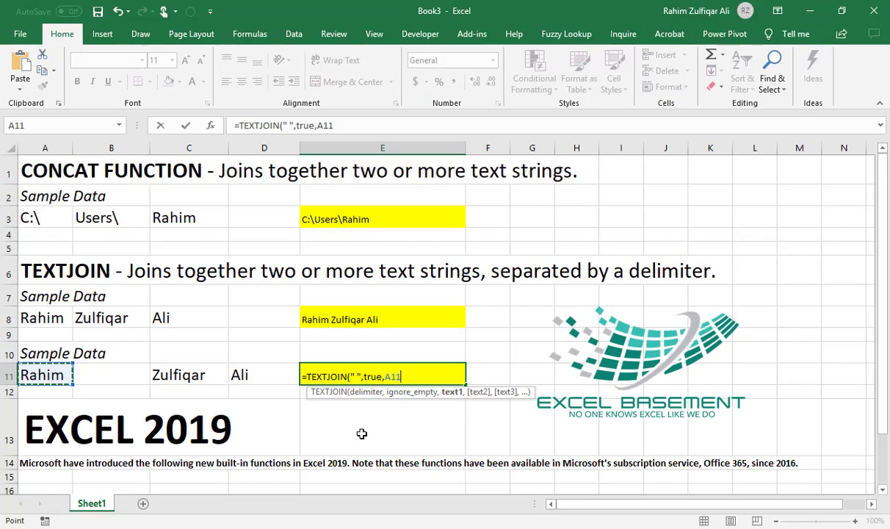
key("shift+Right")
key("shift+Right")
key("shift+Right")
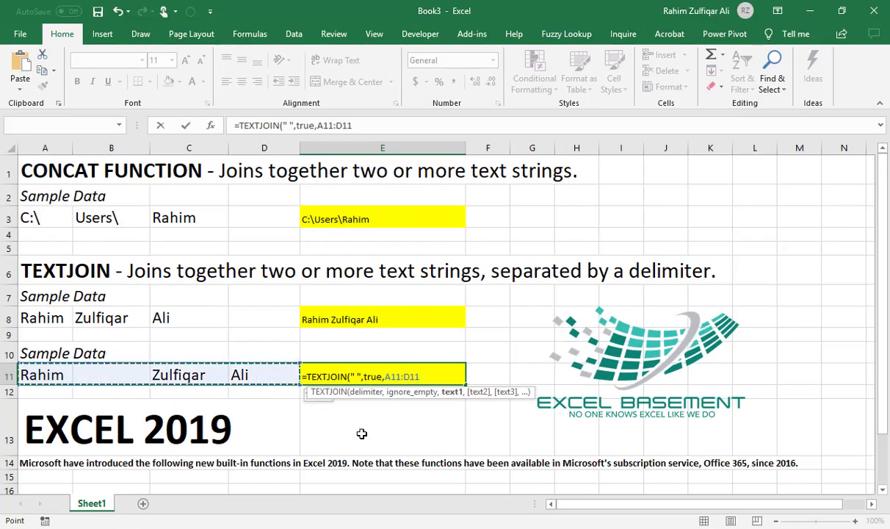
key("Return")
key("Up")
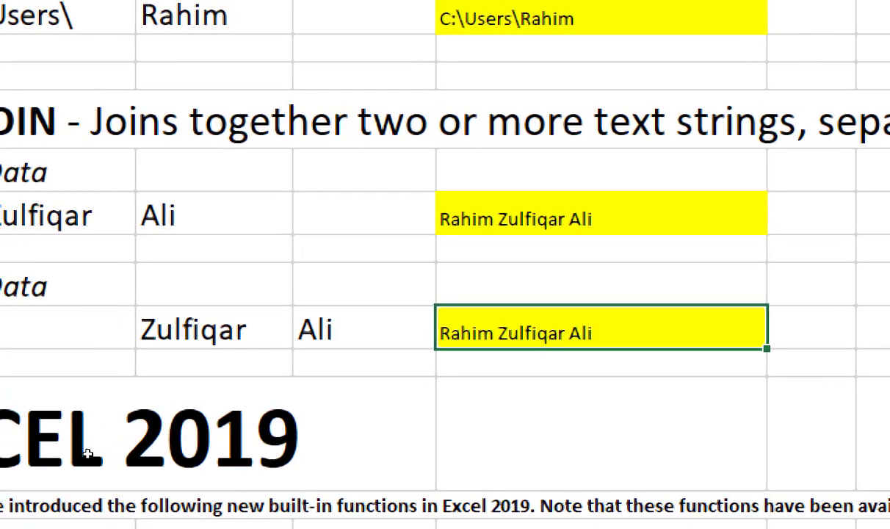
Step: Confirm B11 is blank and review the E11 TEXTJOIN formula in edit mode
key("Left")
key("Left")
key("Left")
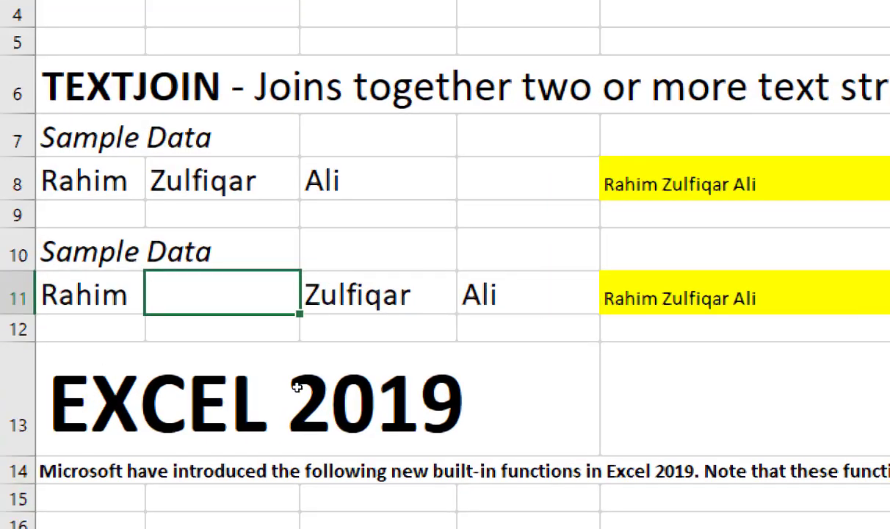
key("Right")
key("Right")
key("Right")
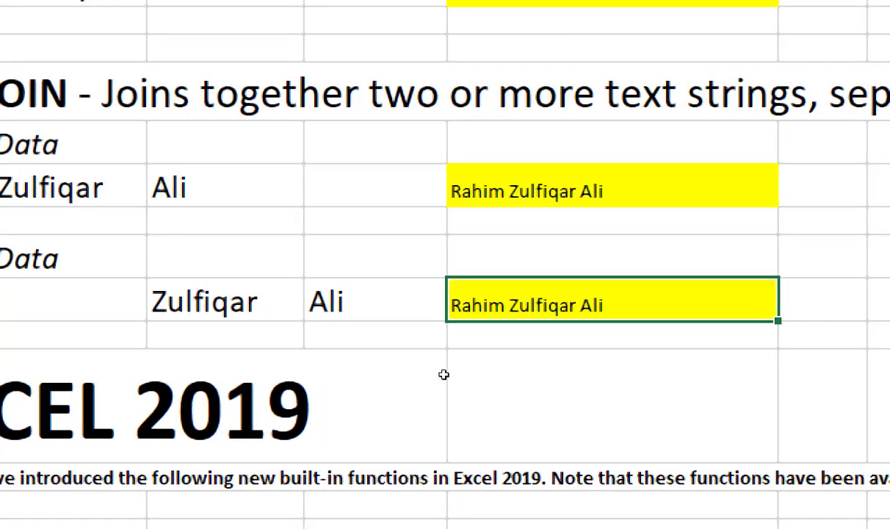
key("F2")
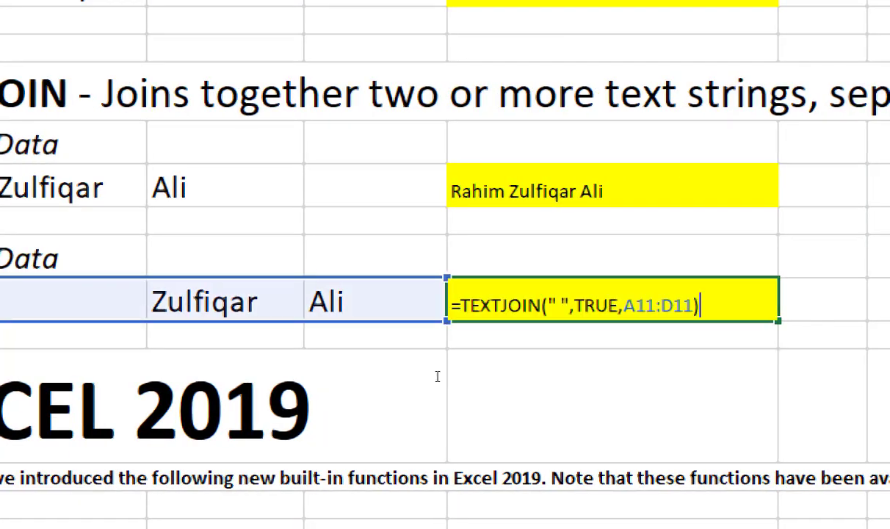